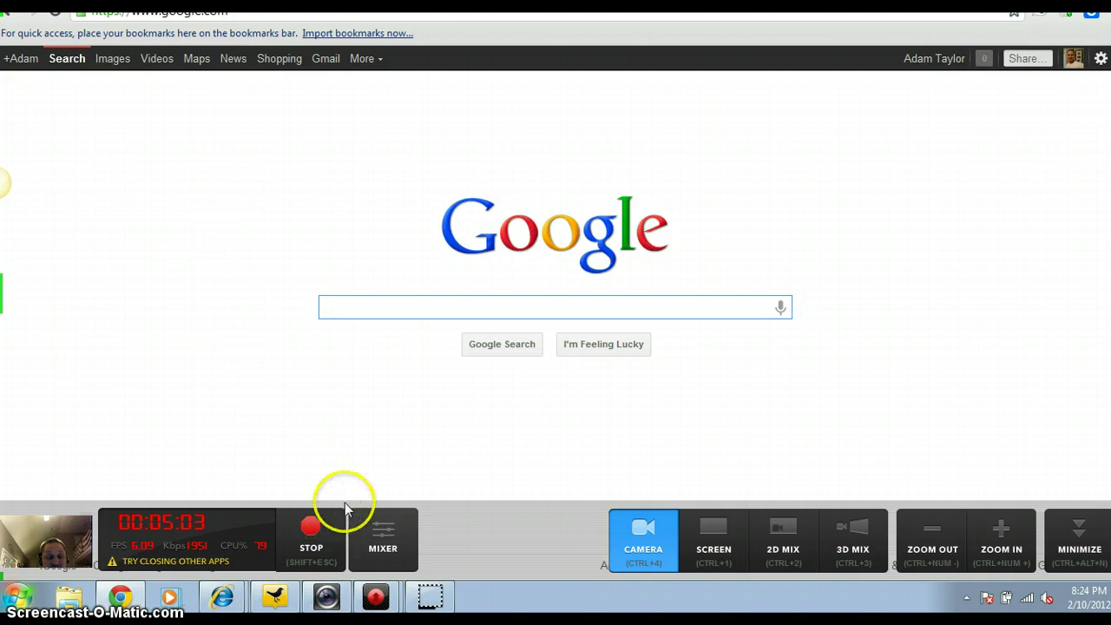
left_click(375, 596)
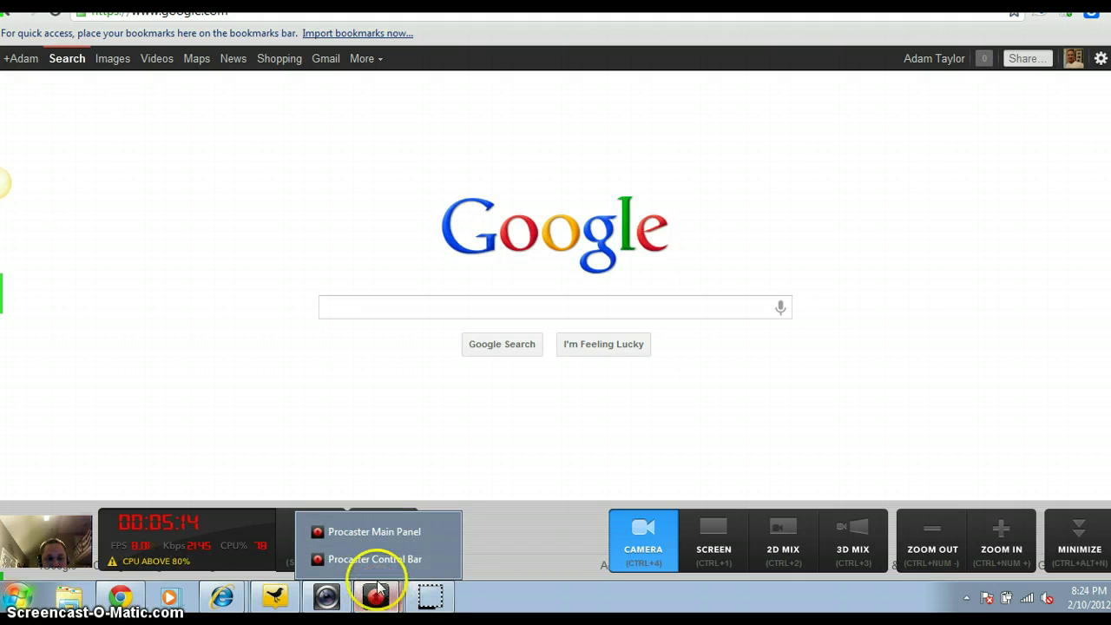
left_click(386, 533)
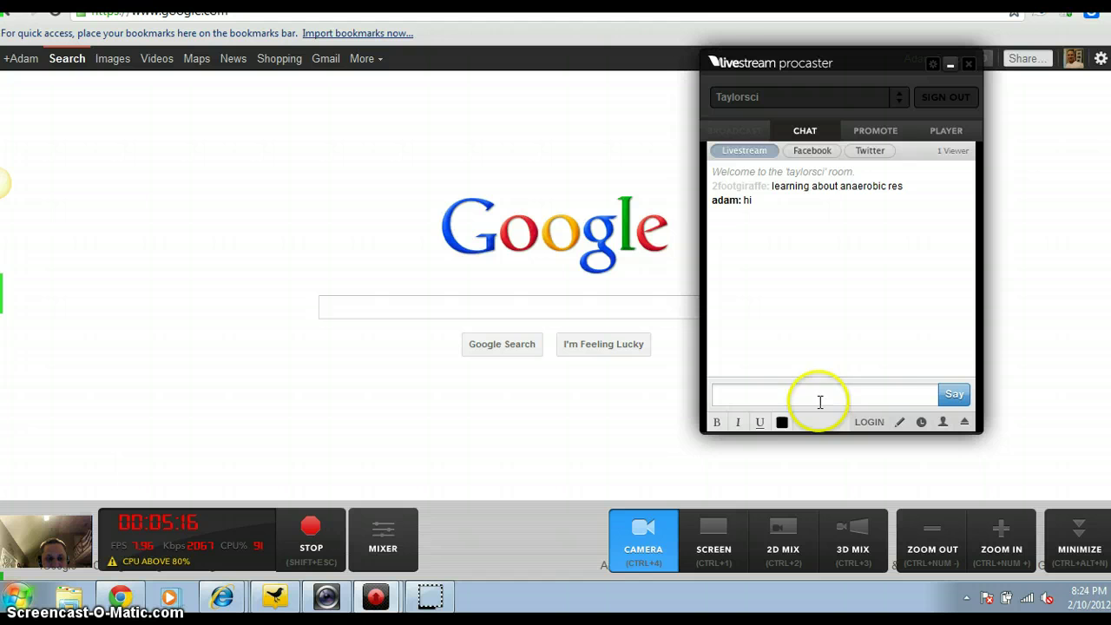
left_click(870, 396)
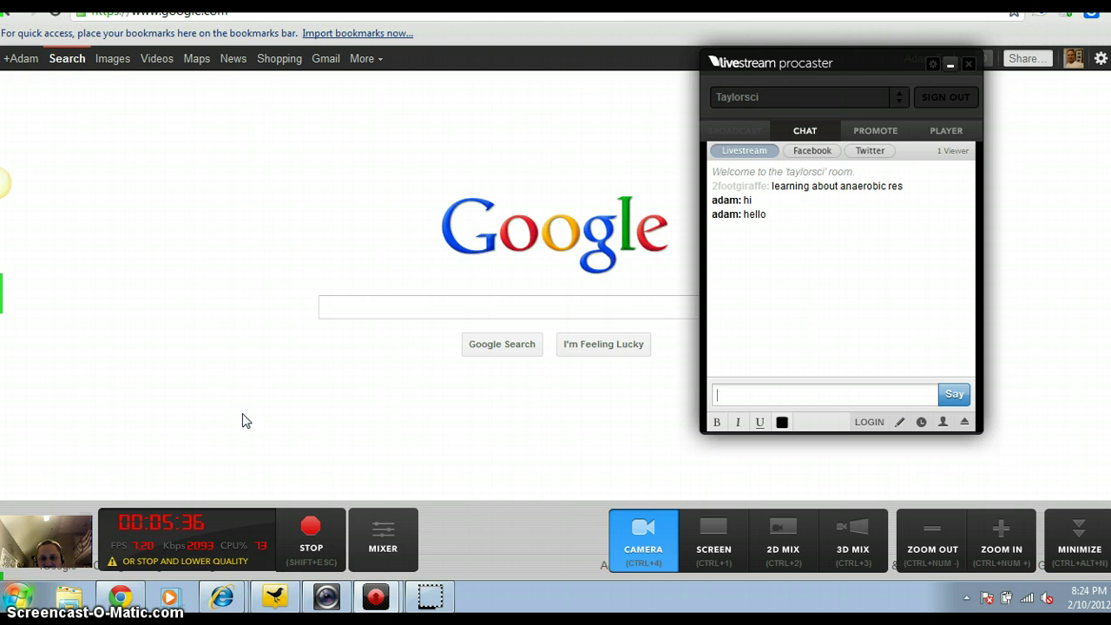
Drag the Procaster main panel a little further to the right
left_click_drag(858, 64, 923, 84)
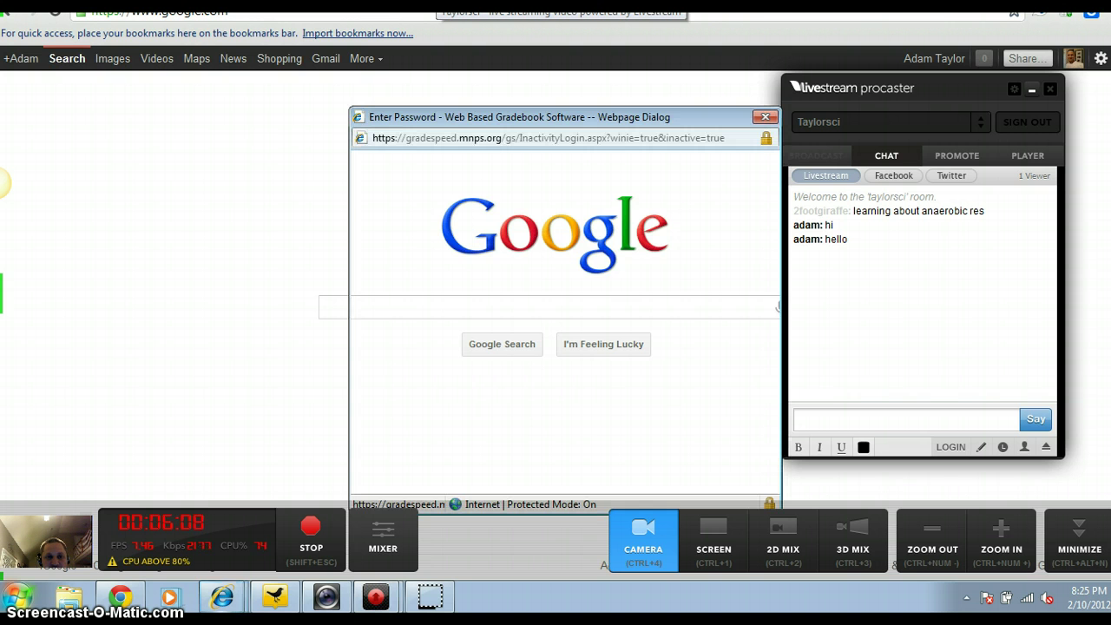
Dismiss the GradeSpeed password dialog and switch to the Taylorsci channel page
left_click(765, 117)
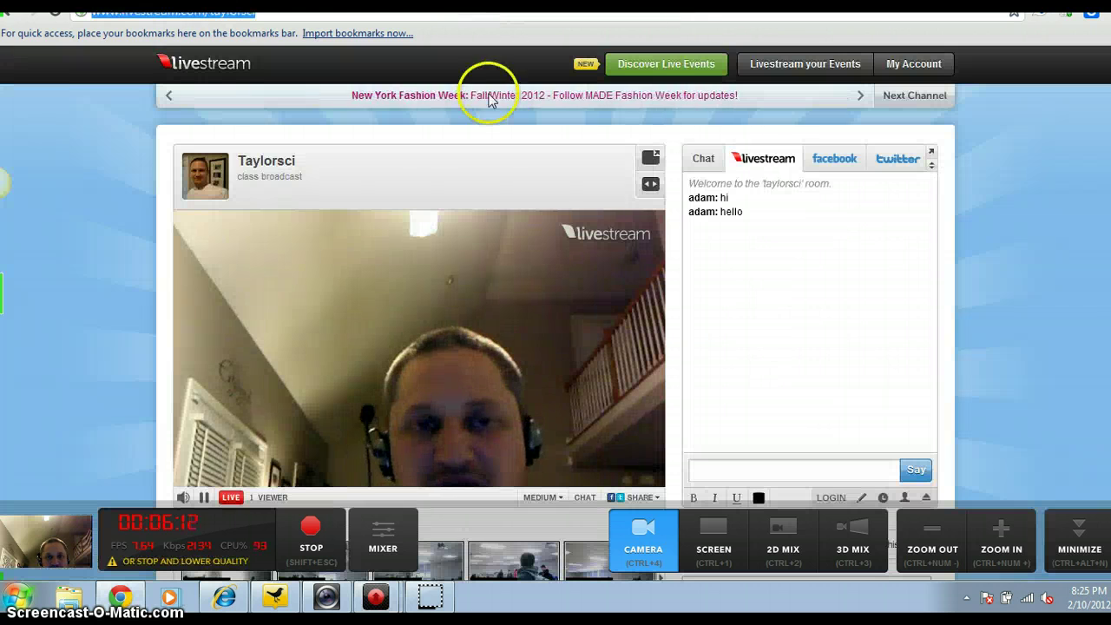
left_click(224, 19)
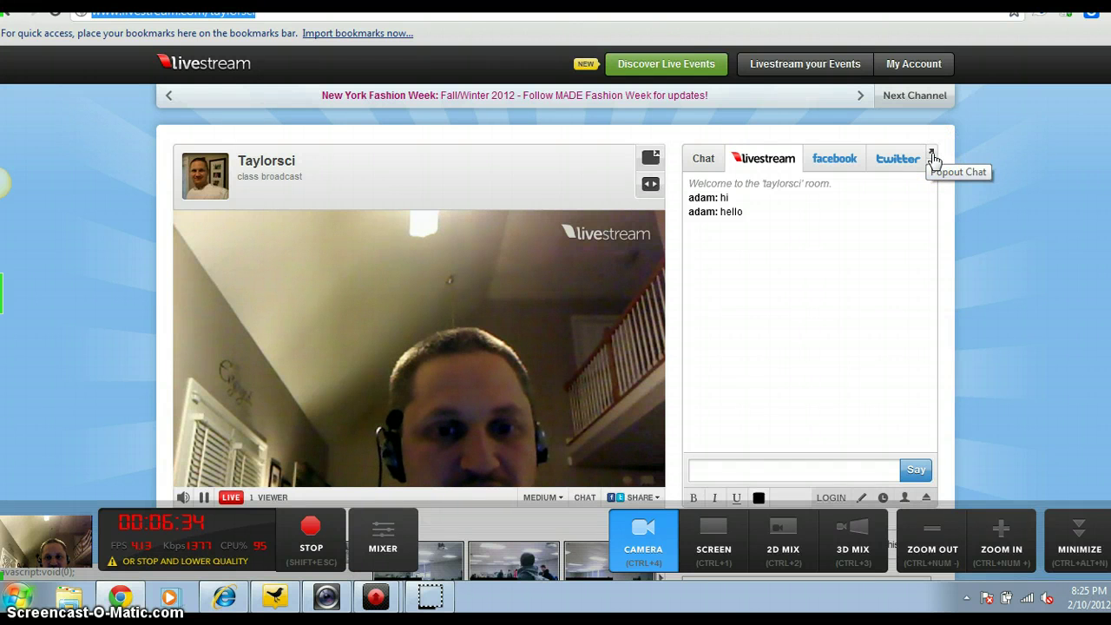
Pop the channel chat into its own window, save a chat nickname, and focus the message box
left_click(933, 159)
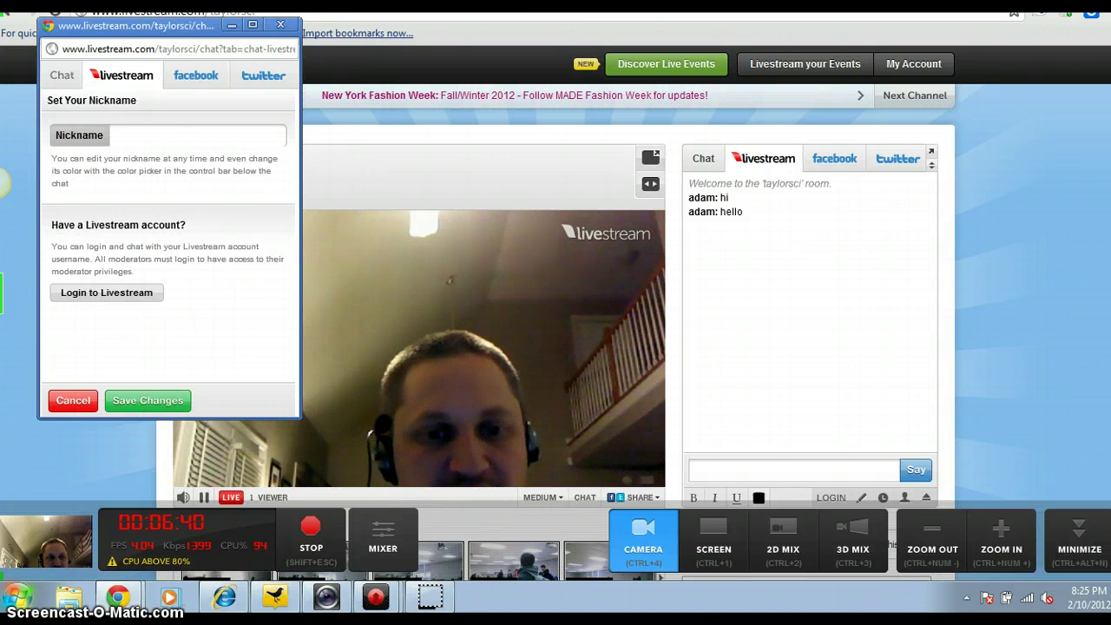
key("ctrl+w")
key("ctrl+Tab")
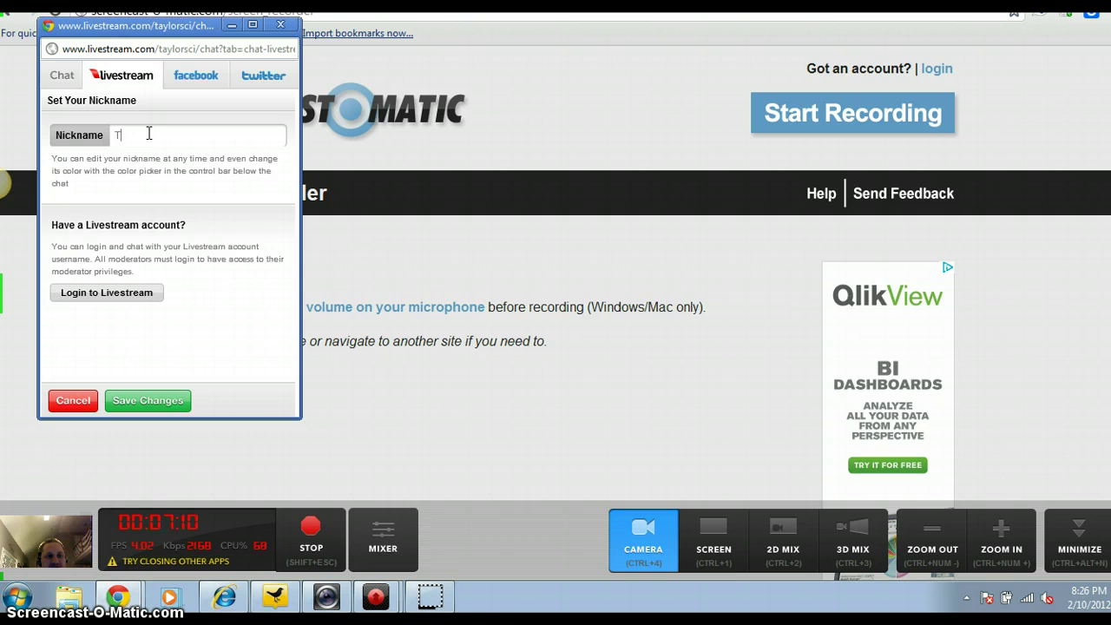
left_click(139, 400)
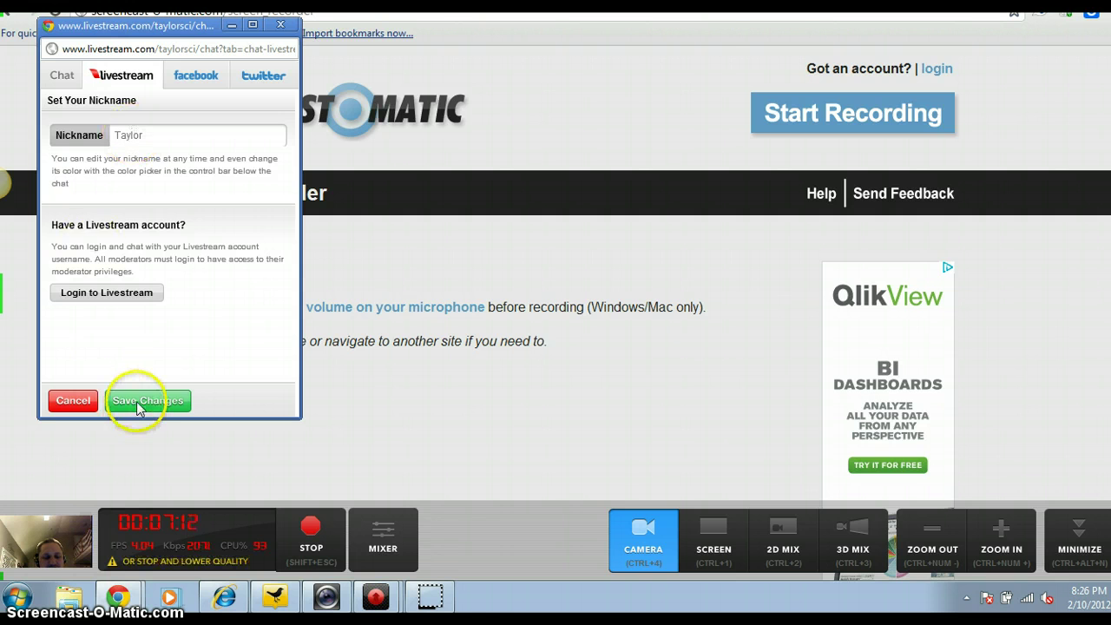
left_click(167, 382)
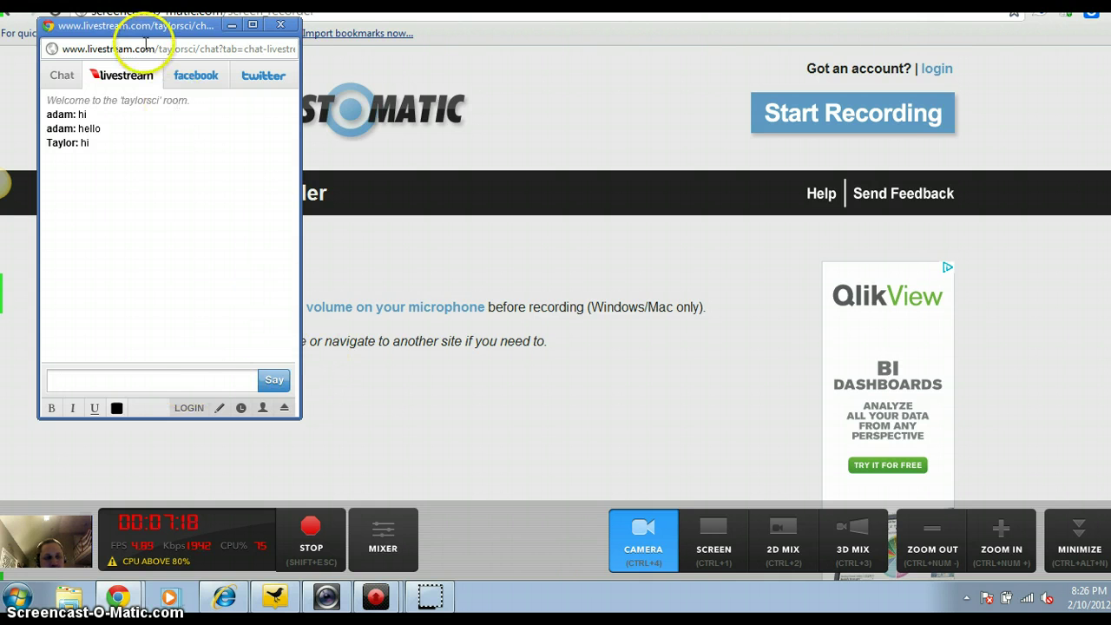
Drag the popout chat window across to the right edge of the screen
left_click_drag(134, 31, 245, 84)
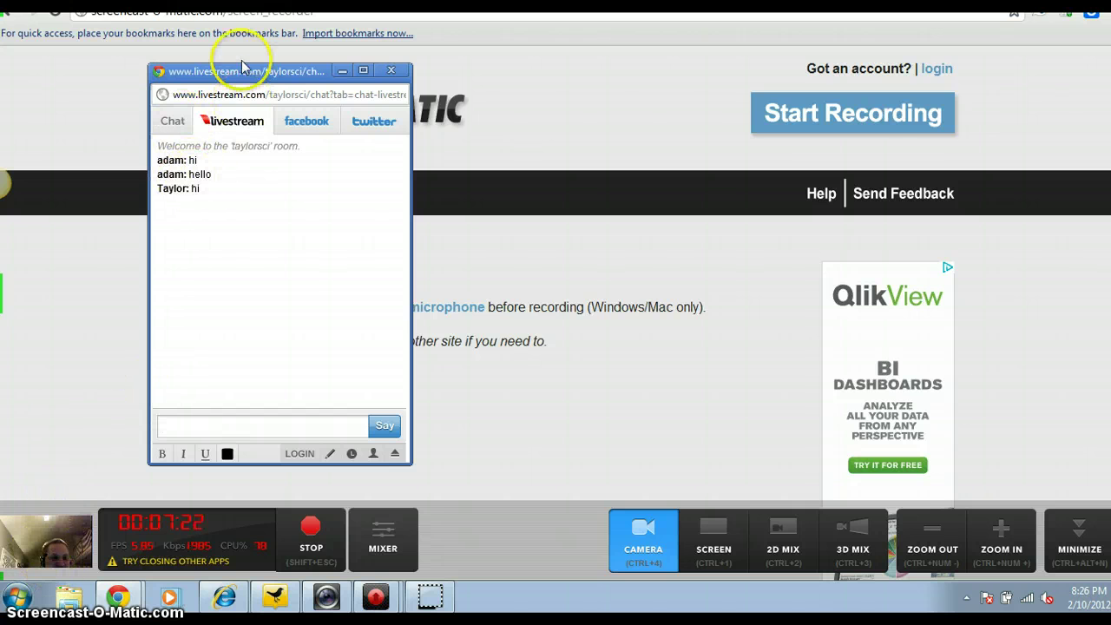
left_click_drag(217, 75, 882, 71)
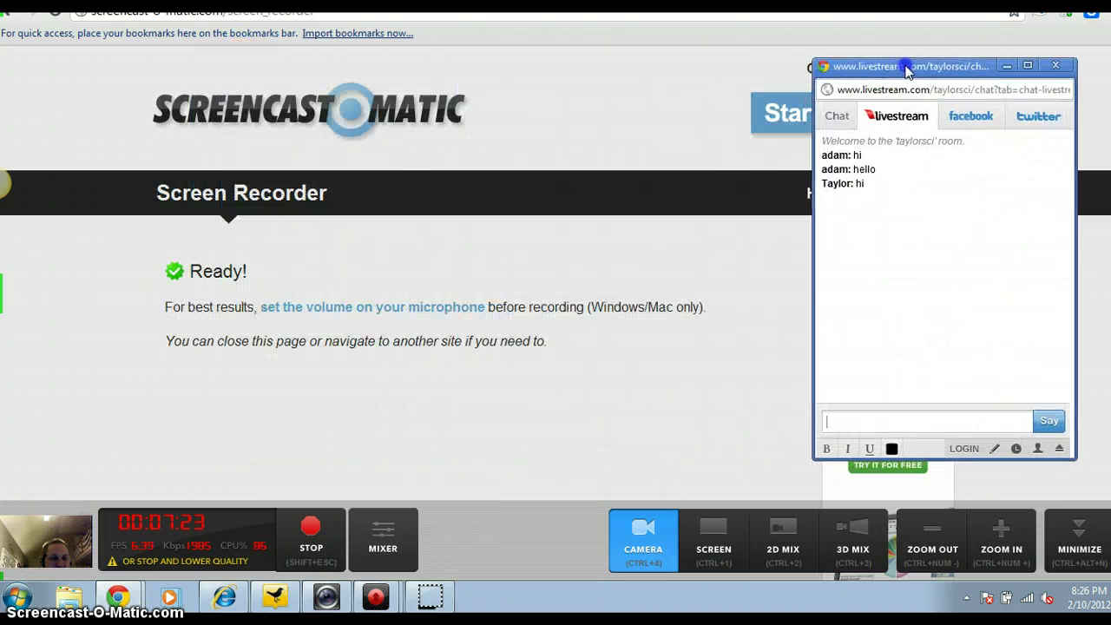